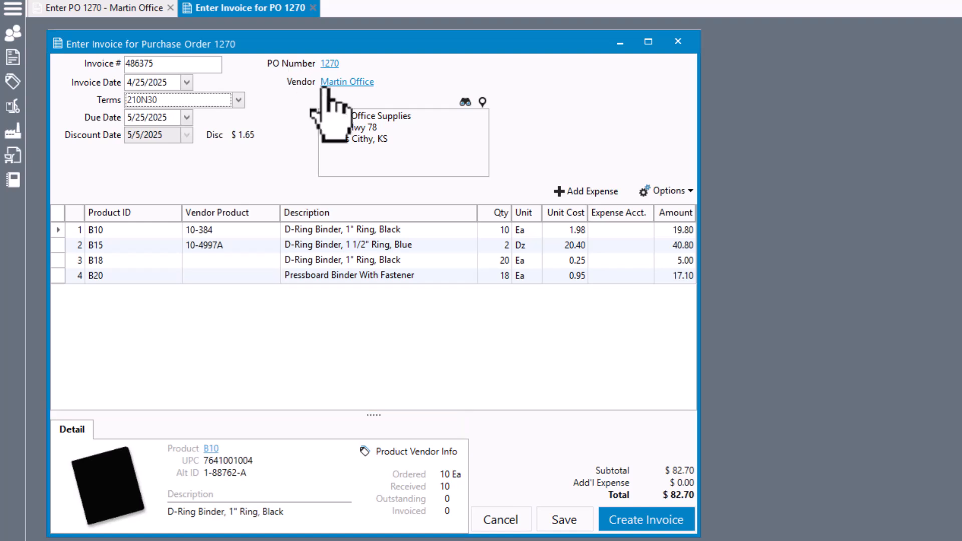
- Add a Freight expense of 10.00 to the invoice for purchase order 1270, leaving it excluded from landed cost
click(616, 195)
text(Freight)
key(Tab)
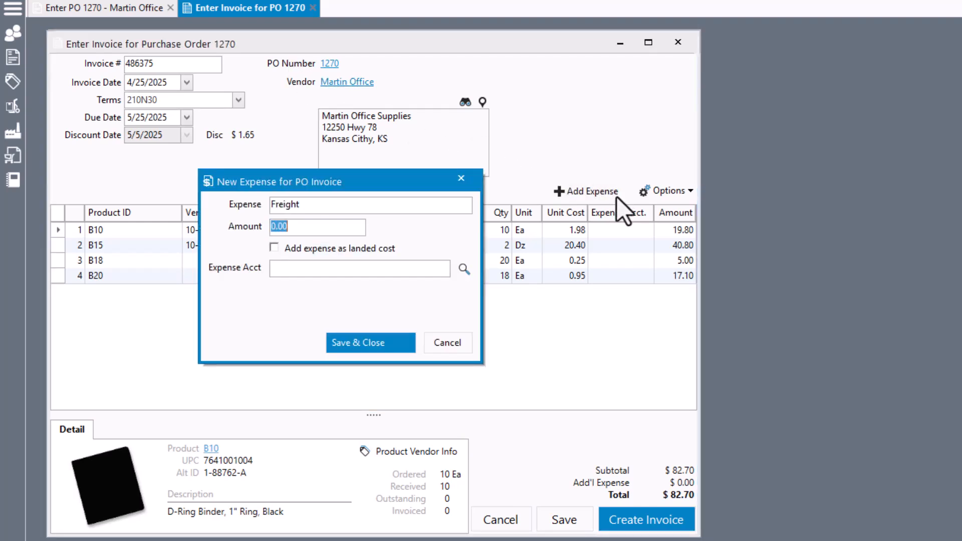
text(10.00)
key(Tab)
key(space)
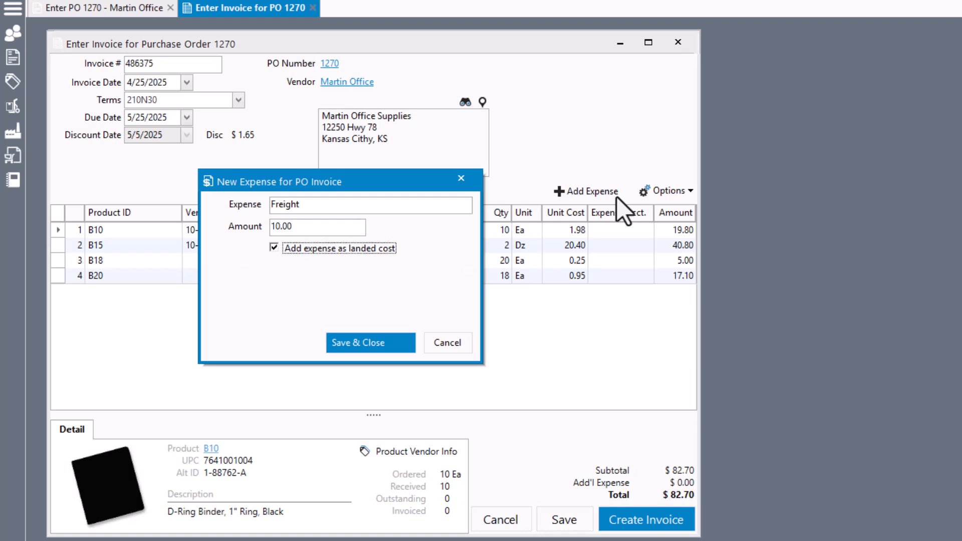
key(space)
key(Tab)
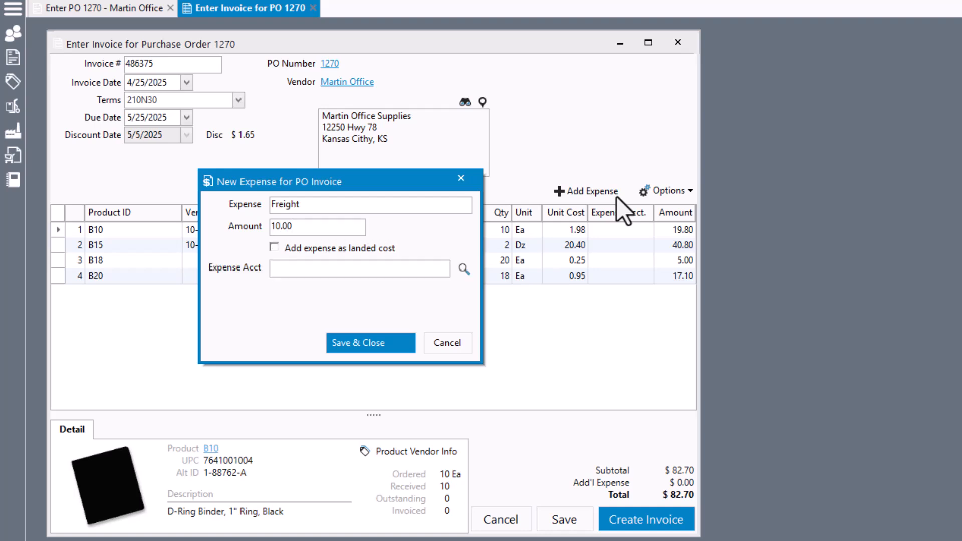
- Assign the Shipping ledger account to the Freight expense, save it, and create the purchase order invoice
key(F2)
text(Shipping)
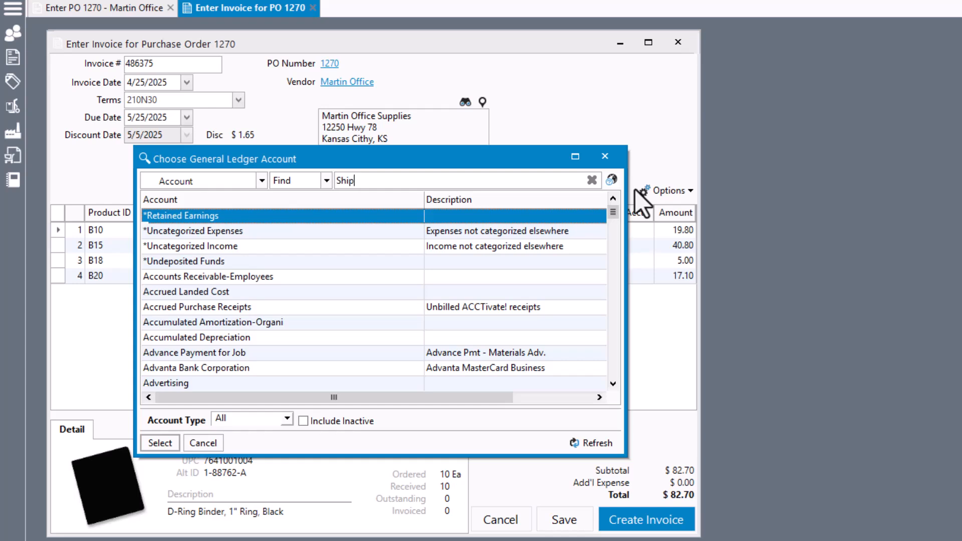
key(Return)
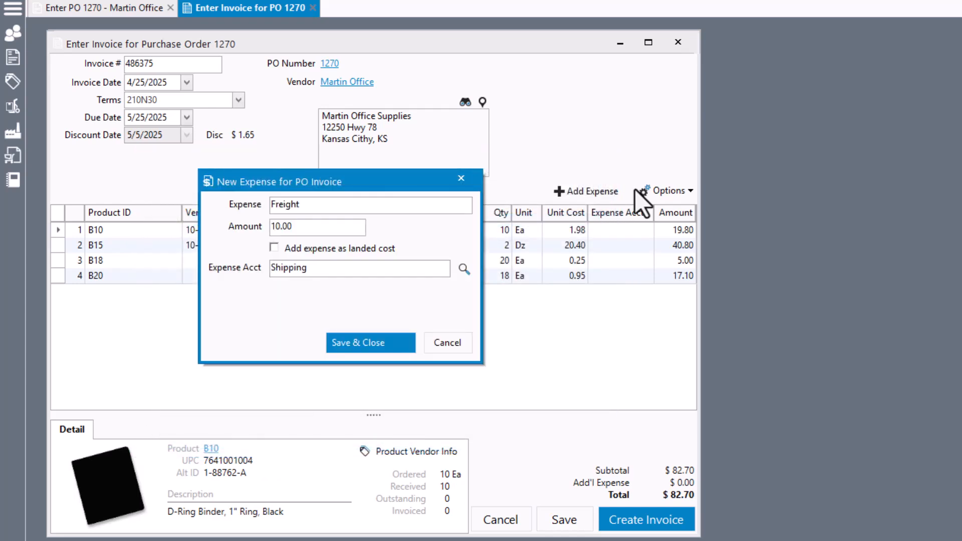
key(Return)
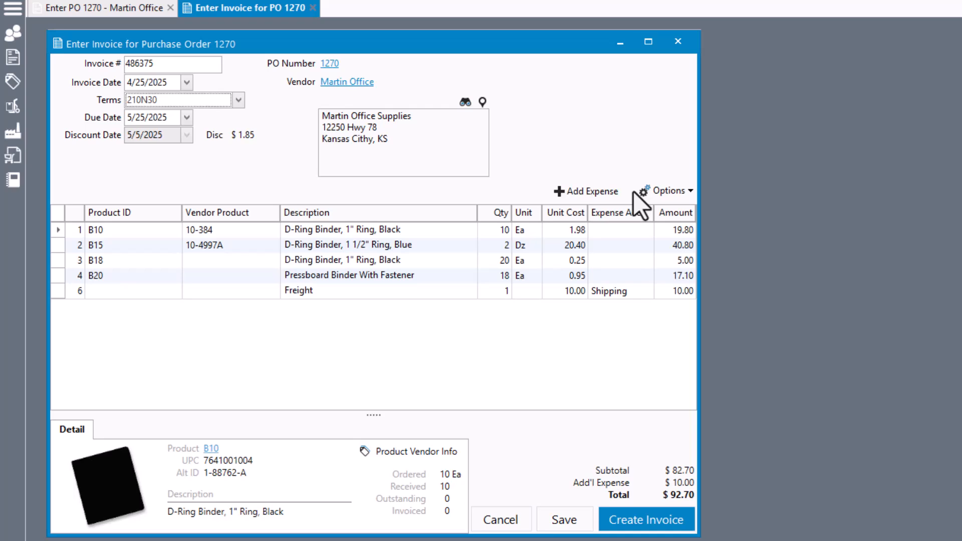
click(672, 524)
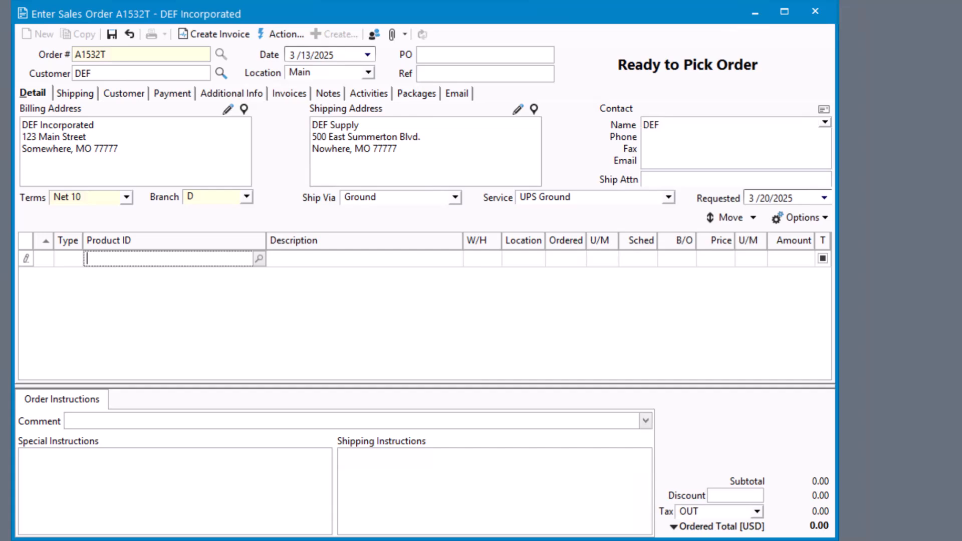
- Add product B20, Pressboard Binder With Fastener, as the first line of the DEF Incorporated sales order
text(B)
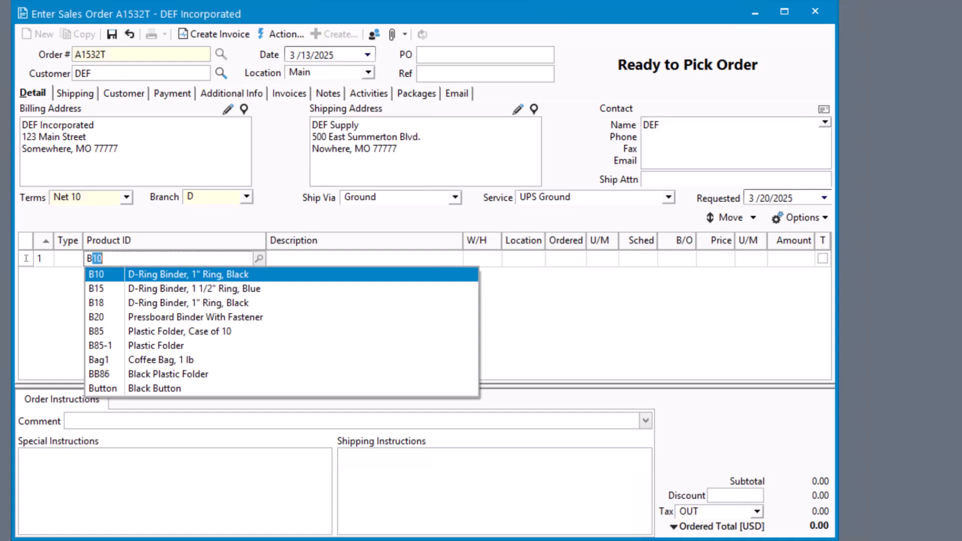
text(2)
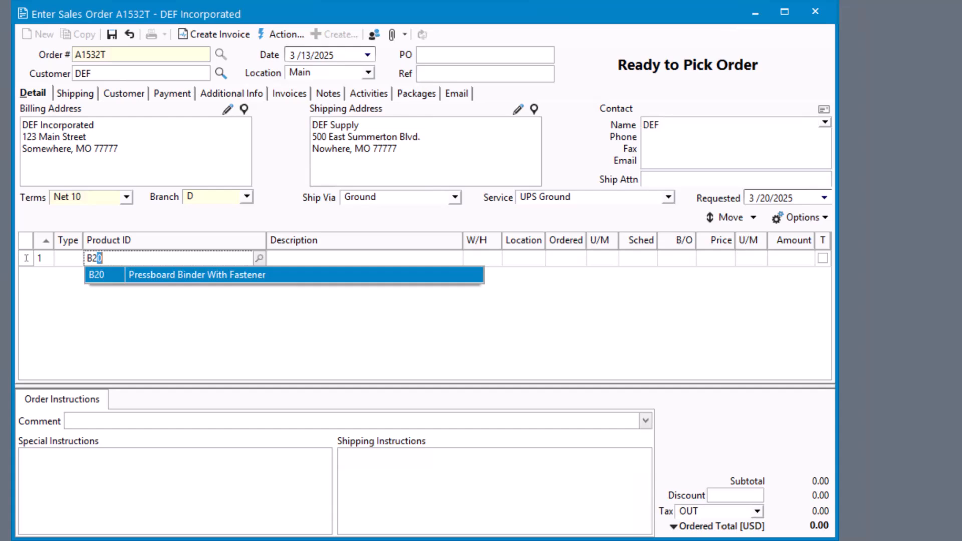
text(0)
key(Return)
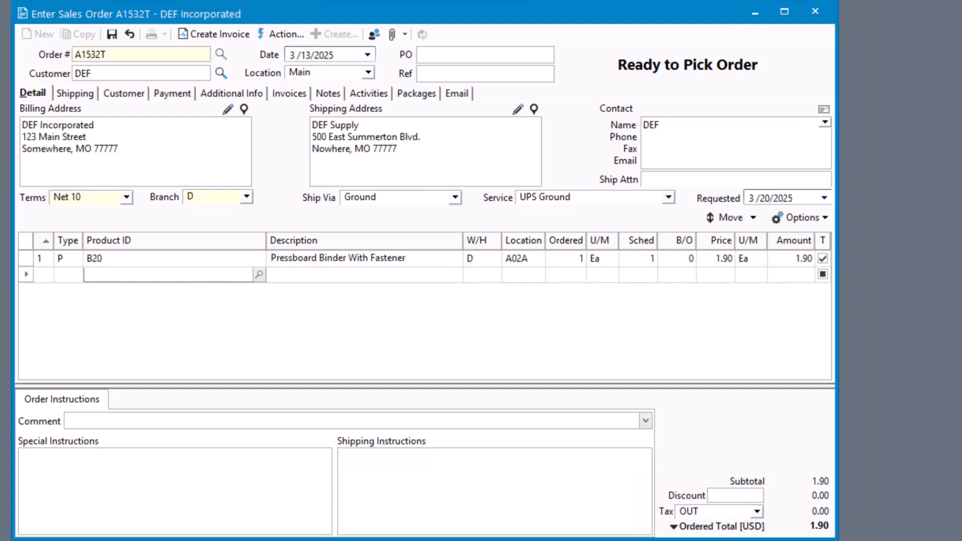
- Add product B18, the black 1" D-Ring Binder, as the second line of the sales order
text(B10)
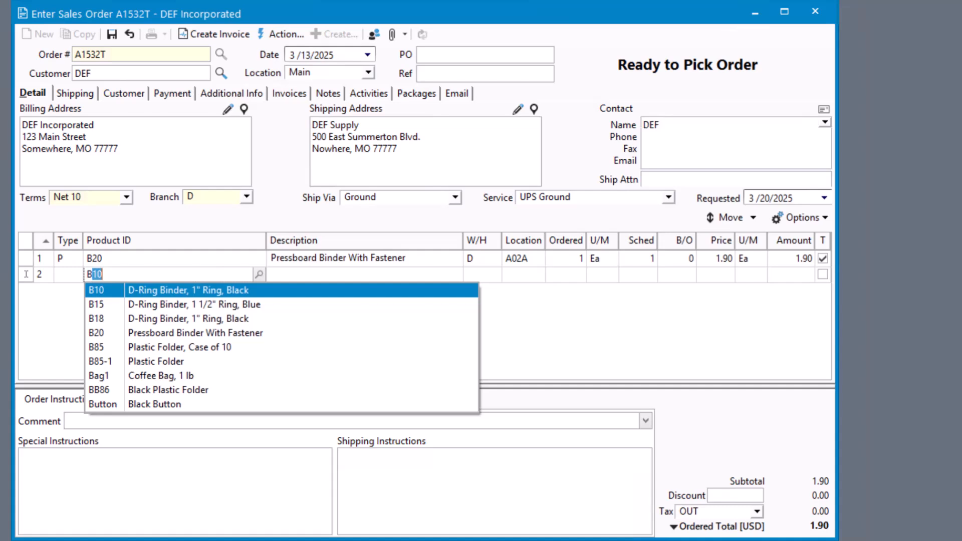
key(Down)
key(Down)
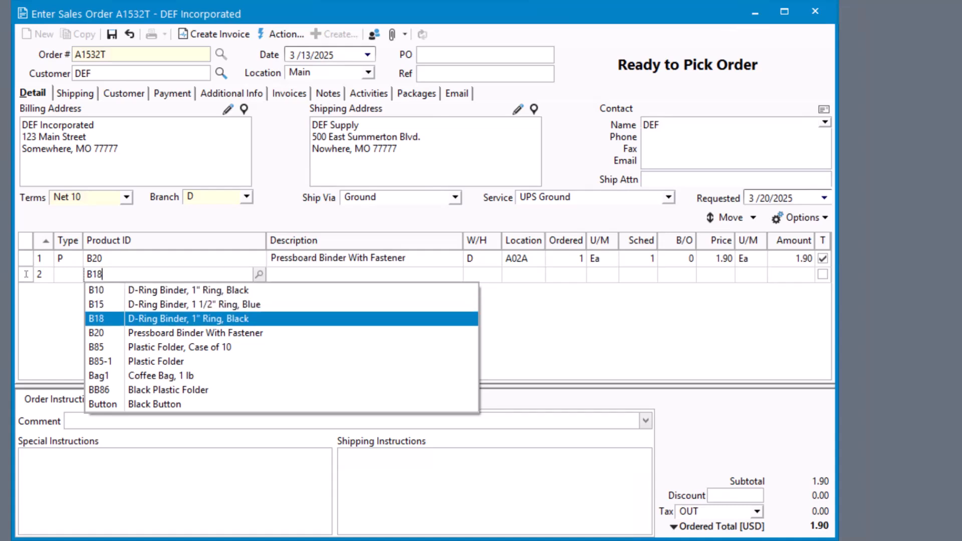
key(Return)
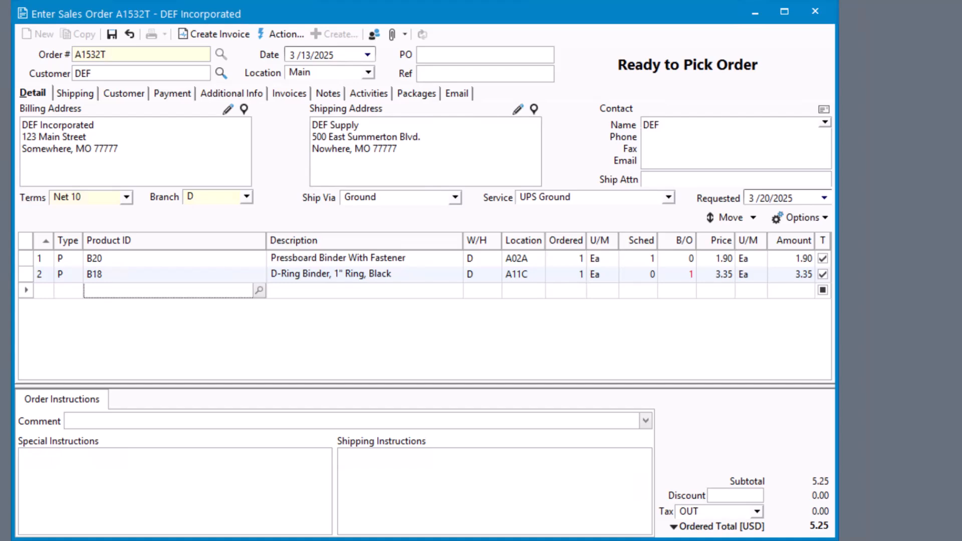
- Look up products matching 88 for the third order line and choose B18 from the matches
click(258, 291)
text(88)
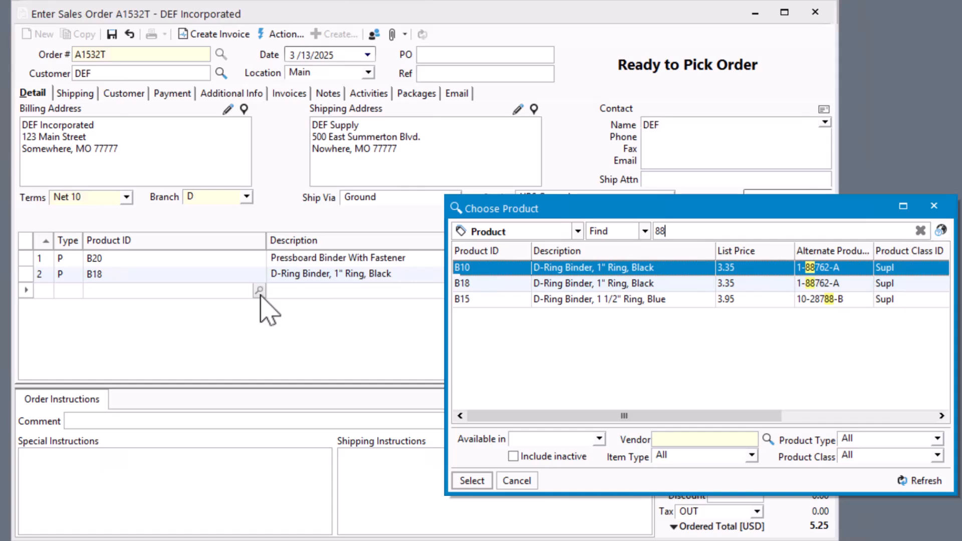
key(Down)
key(Return)
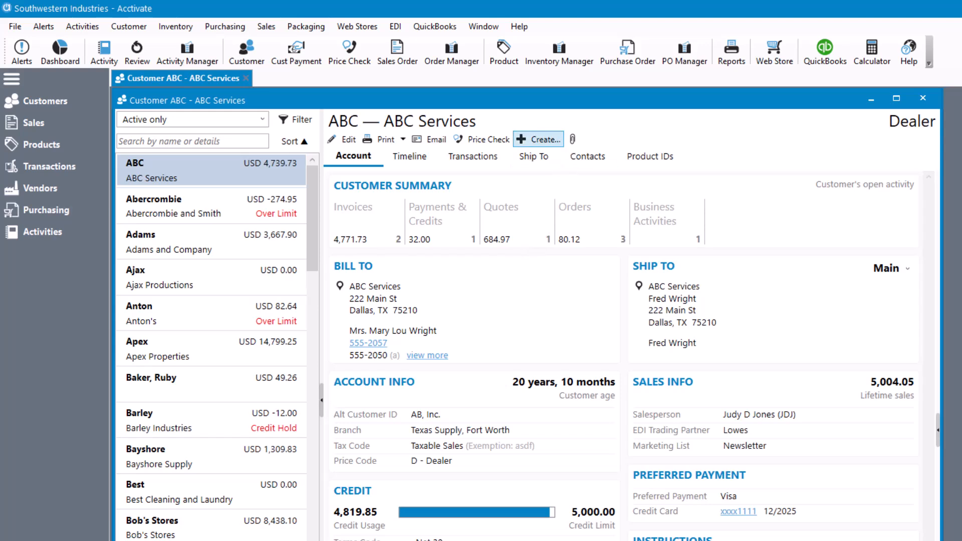
- In the product IDs of customer ABC Services, edit the B18 entry to include the text ABC Binder and save it
click(538, 139)
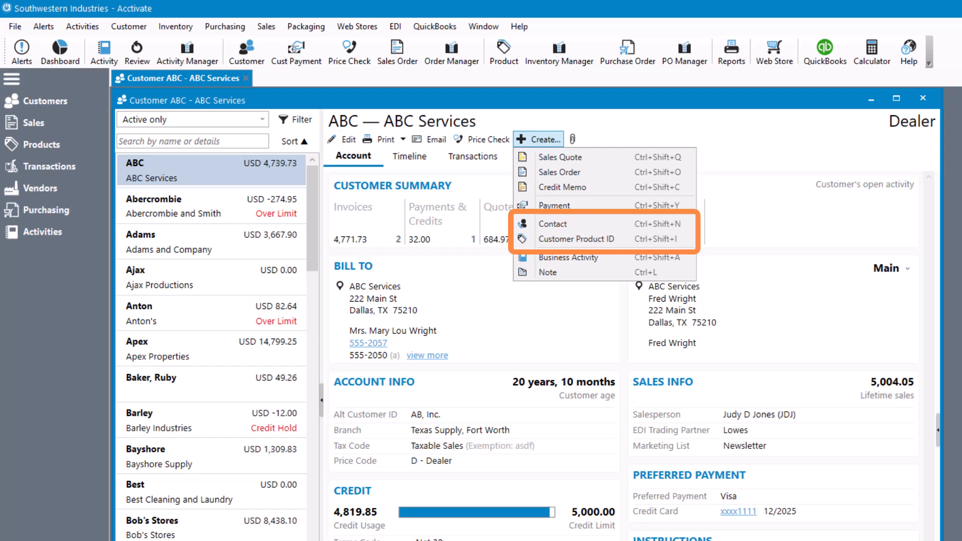
click(556, 138)
click(639, 158)
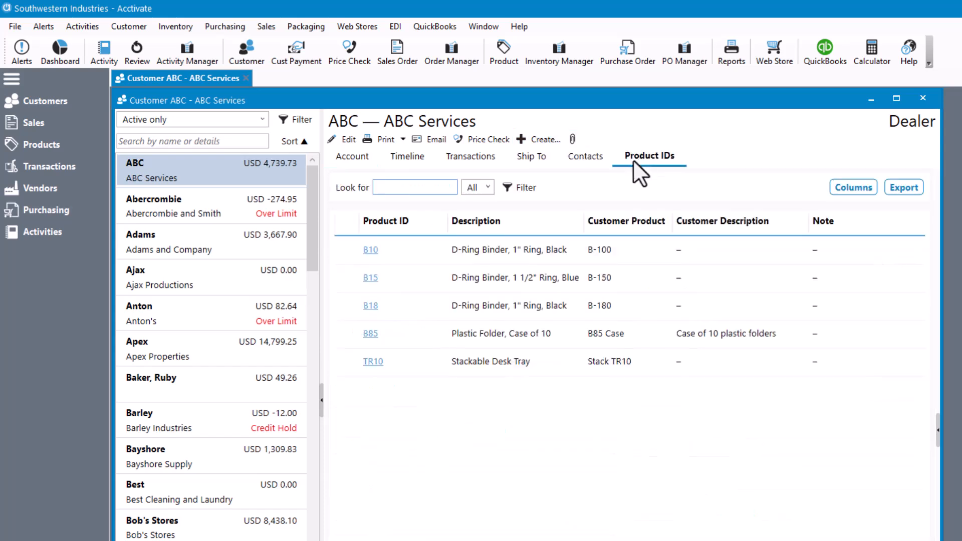
click(351, 307)
key(Tab)
text(ABC Binder)
click(257, 349)
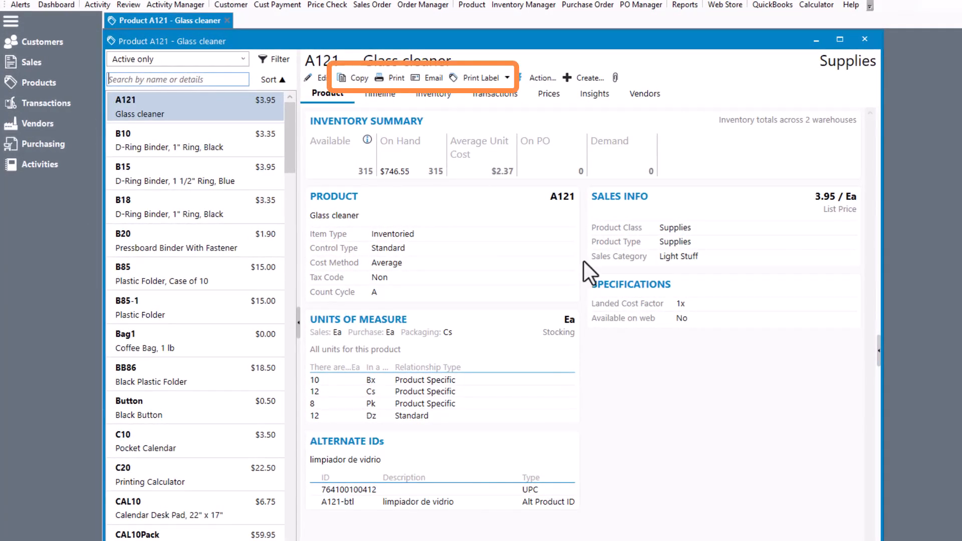
- Create a product vendor for A121 Glass cleaner with vendor Adams Paper and vendor product ID AC121, and save it
click(537, 78)
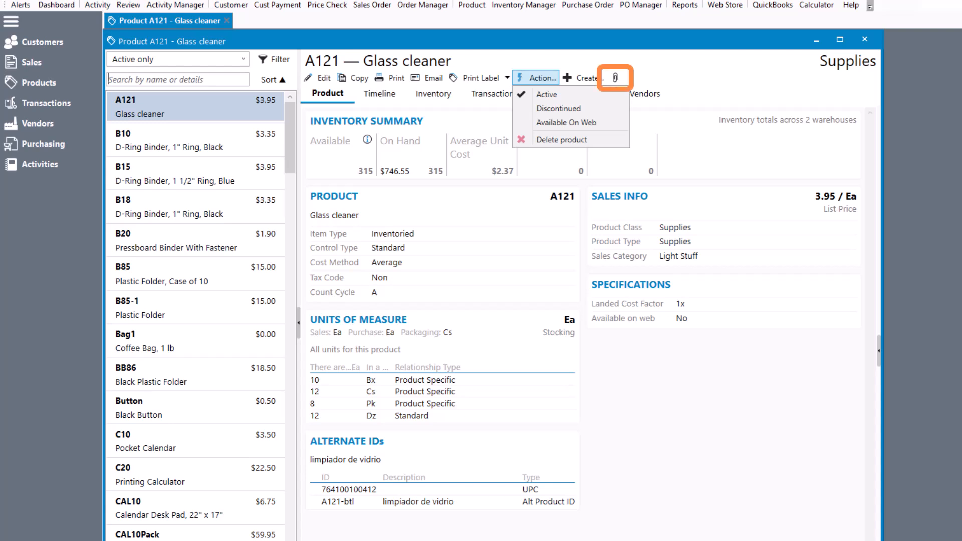
click(583, 77)
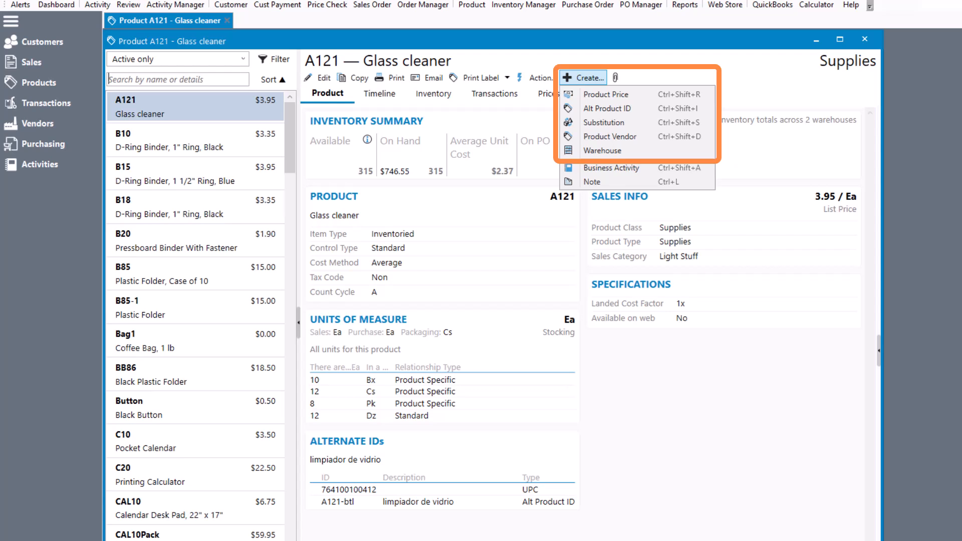
click(645, 138)
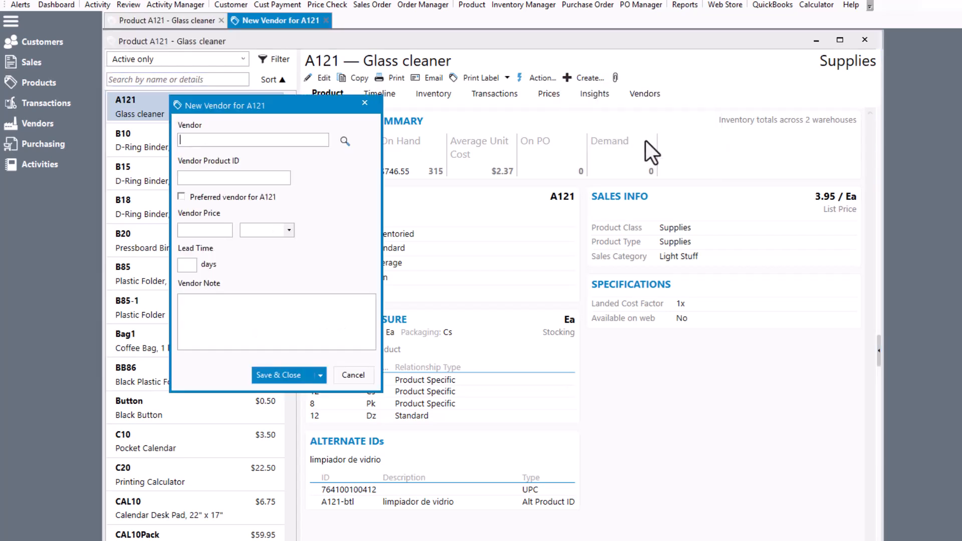
text(ams Paper)
key(Tab)
text(AC121)
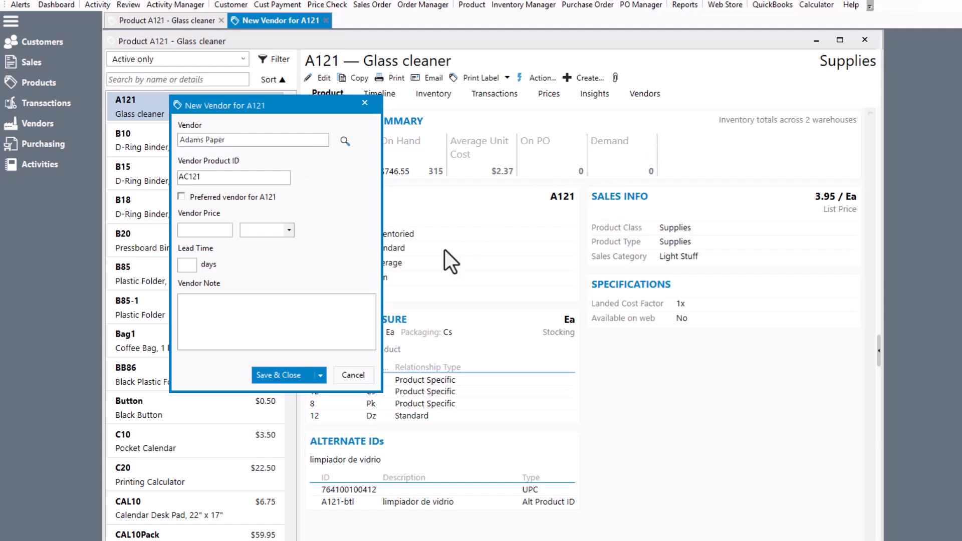
click(303, 378)
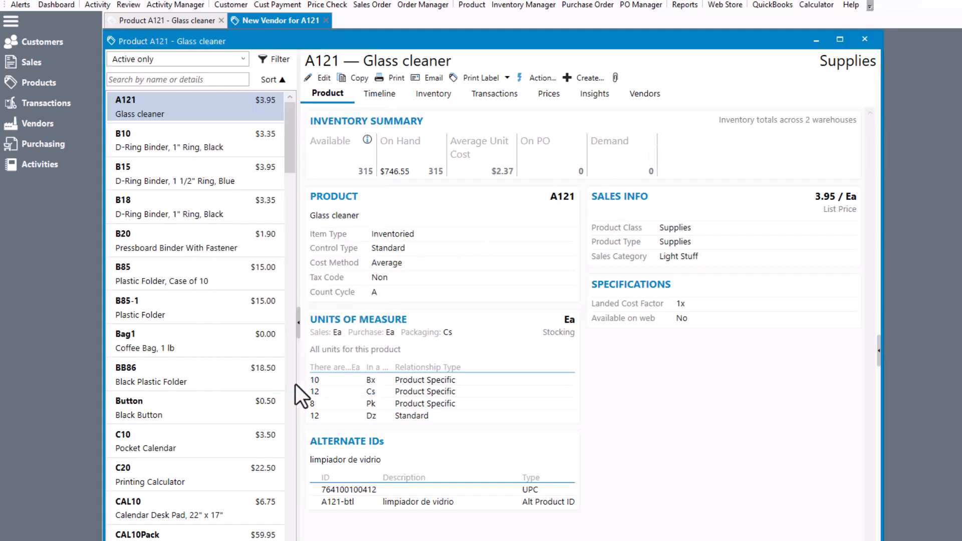
- Add the description GTIN-14 to the UPC alternate ID of product A121 and save it
click(315, 489)
key(Tab)
key(Tab)
key(Tab)
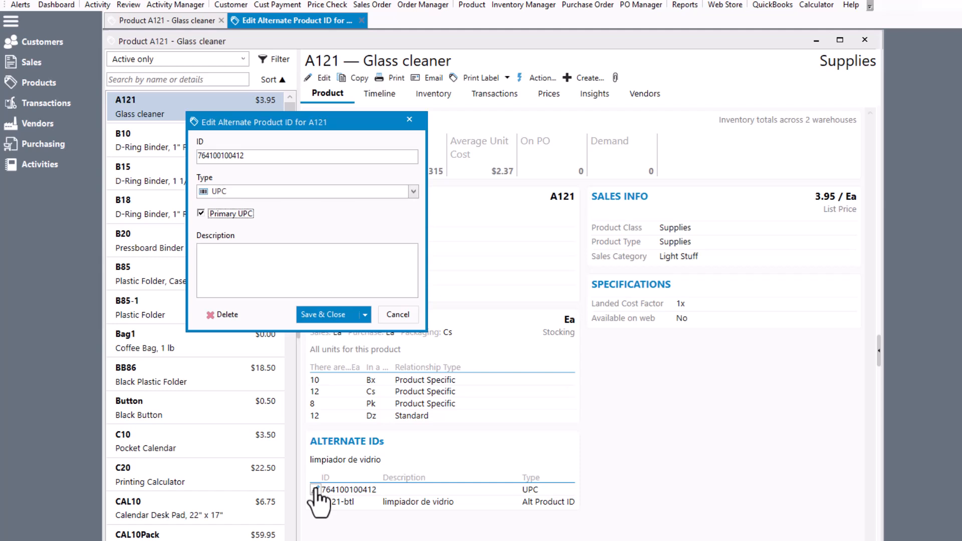
text(GTIN-14)
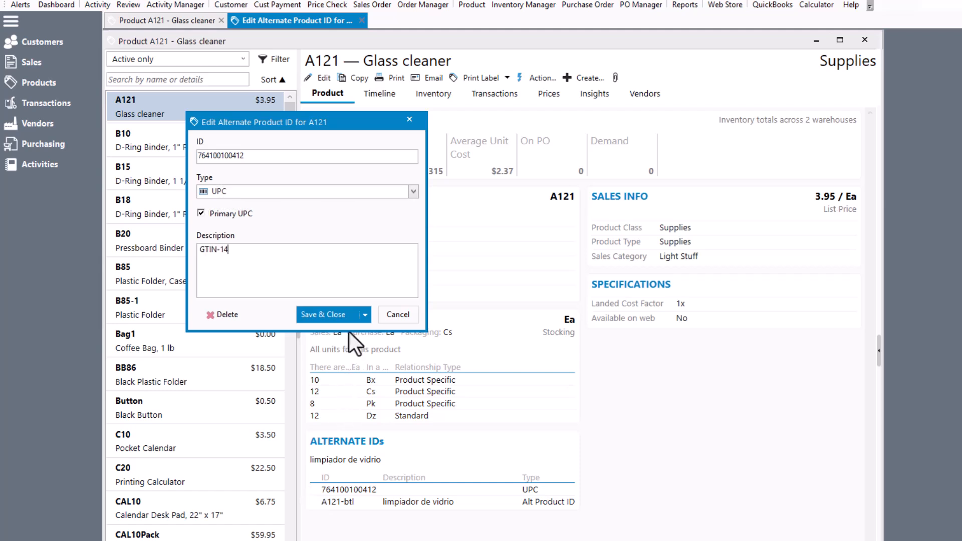
click(347, 311)
- Set the Dallas warehouse note for product A121 to "Stock on bottom shelf" and save the warehouse record
click(447, 98)
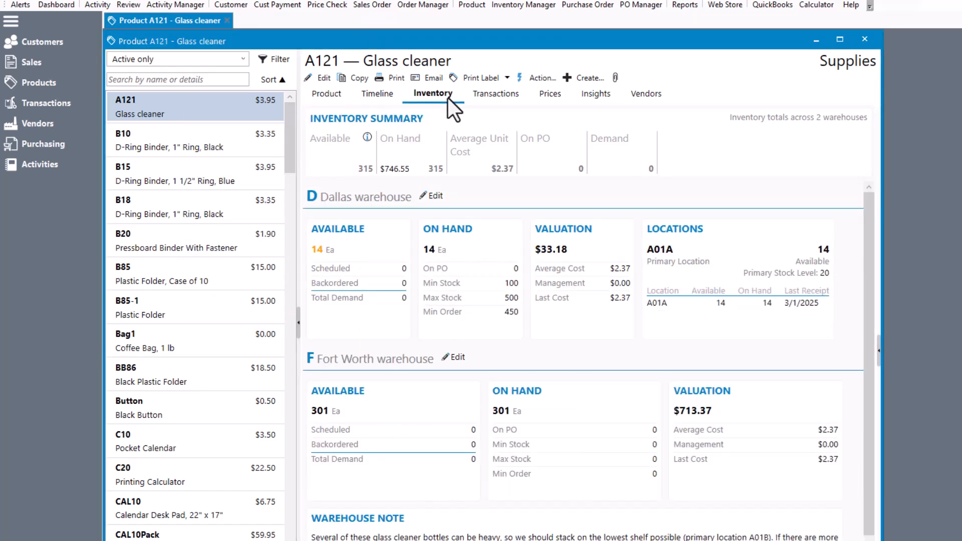
click(440, 196)
key(Tab)
click(330, 385)
text(Stock on bottom shelf)
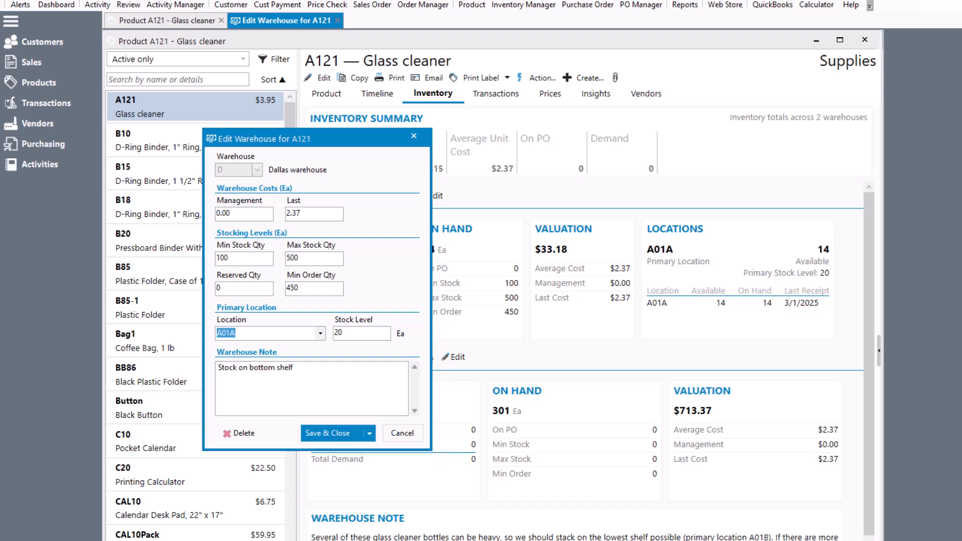
key(ctrl+s)
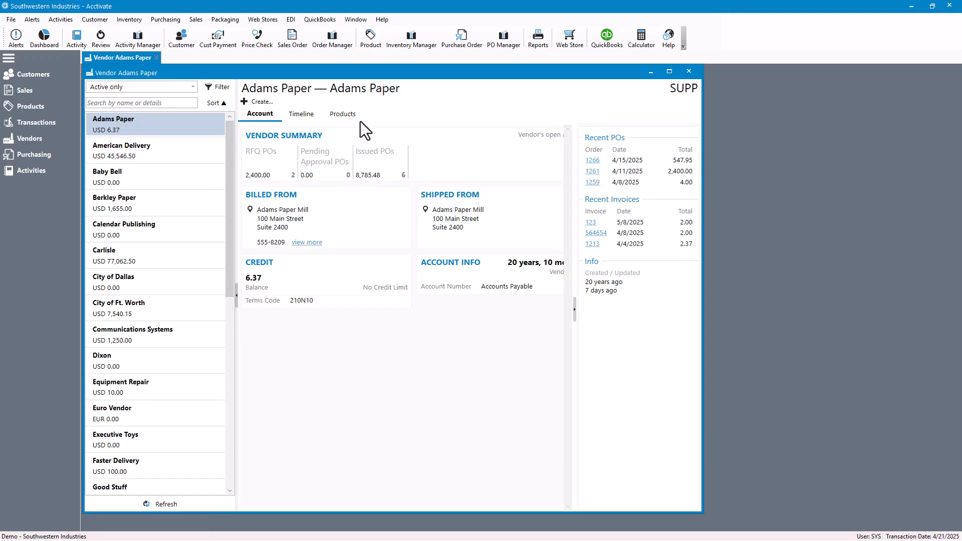
- Start a new vendor product for Adams Paper and choose product C20, Printing Calculator
click(342, 115)
click(271, 102)
click(307, 115)
text(C)
key(Down)
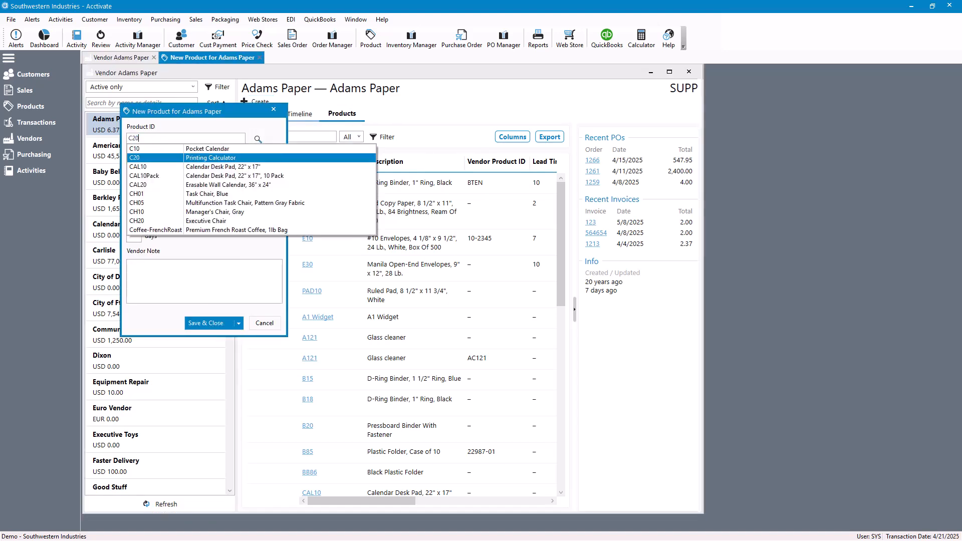
key(Tab)
- Set the vendor product ID to C20-25, mark Adams Paper as preferred vendor, enter vendor price 50, and save
text(C20-25)
key(Tab)
key(Tab)
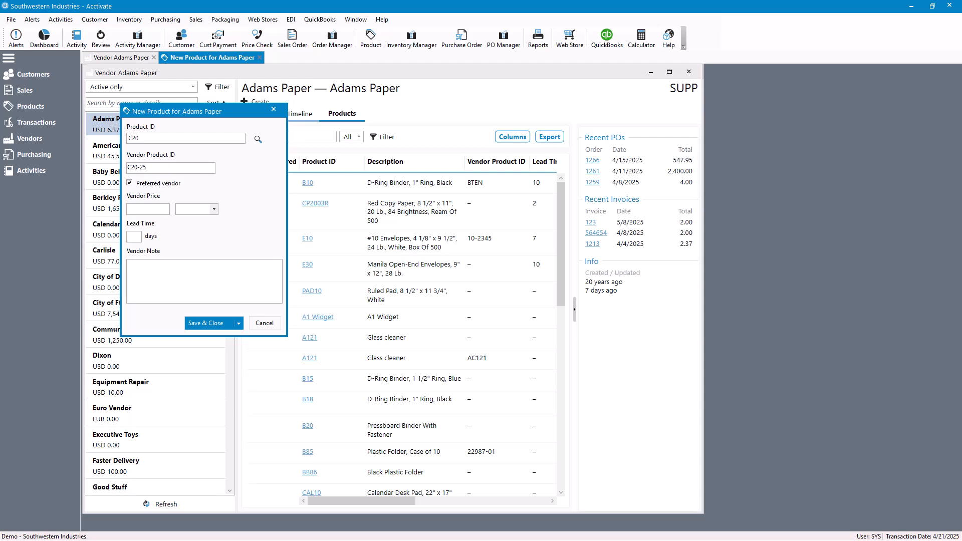
text(50)
click(210, 323)
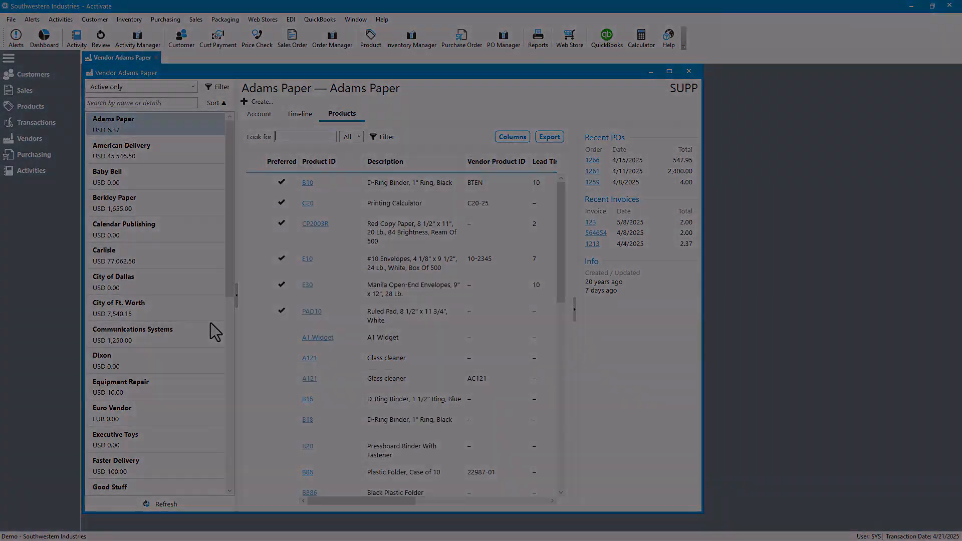